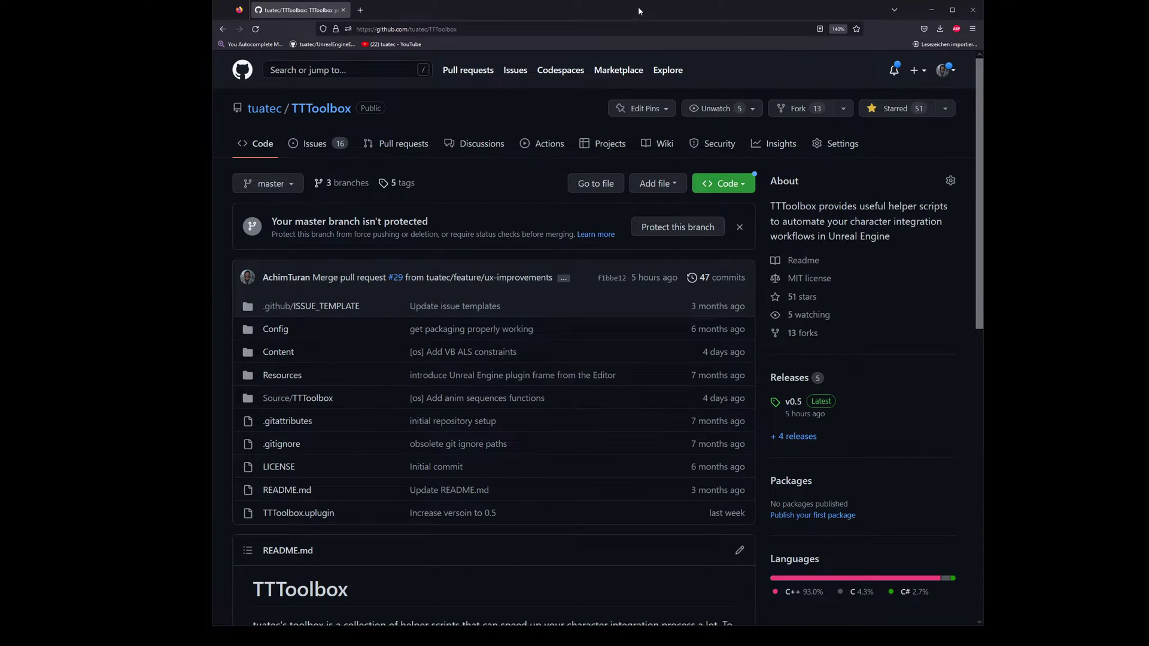
- Maximize the Firefox window showing the tuatec/TTToolbox GitHub repository
double_click(638, 11)
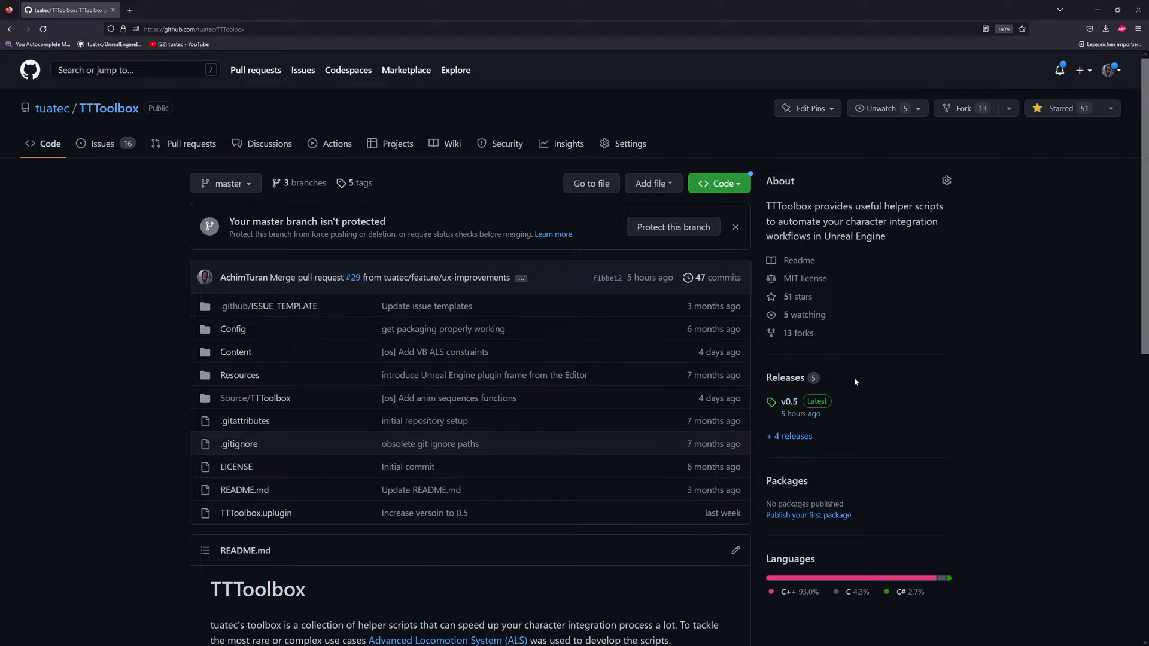
- Open the TTToolbox releases list and scroll through the Releases page
click(794, 442)
scroll(544, 305, down, 20)
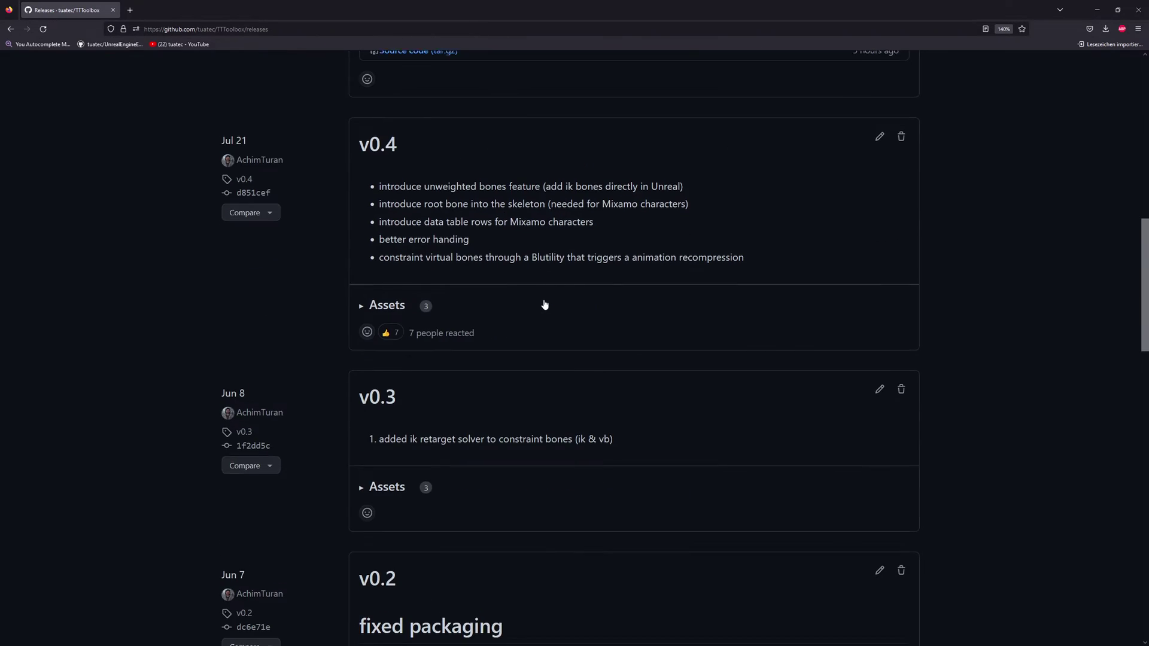
scroll(544, 304, down, 6)
scroll(544, 299, up, 12)
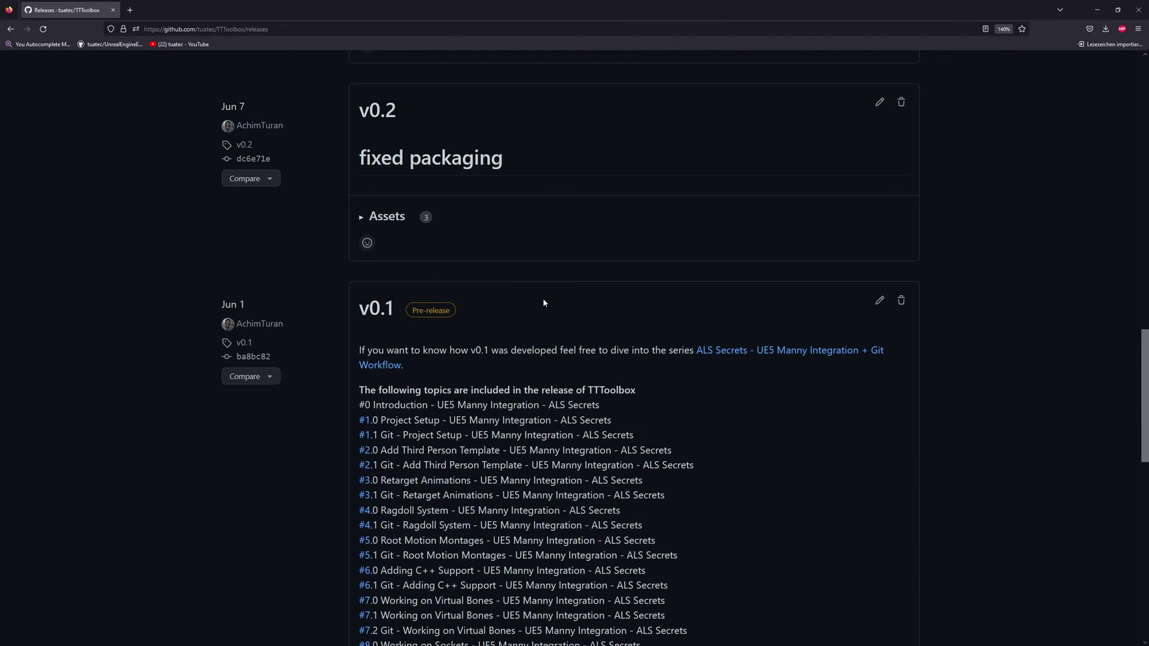
drag(433, 351, 670, 479)
- Return to the v0.5 release notes and highlight their UE5.1 mention
scroll(673, 383, up, 3)
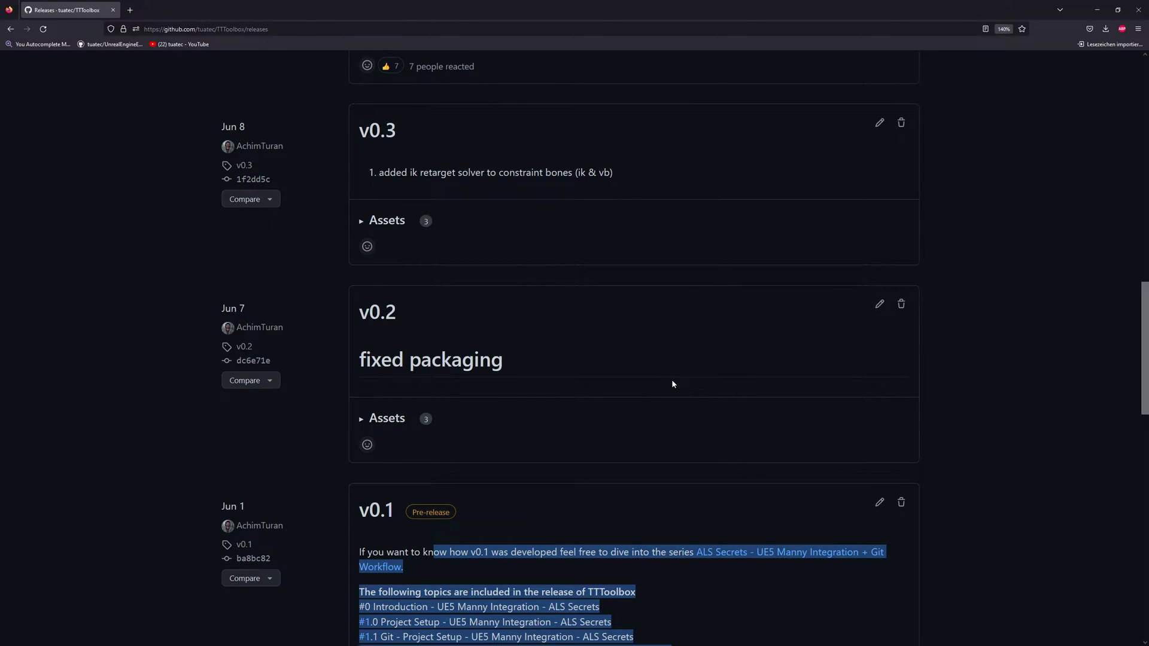
scroll(672, 383, up, 6)
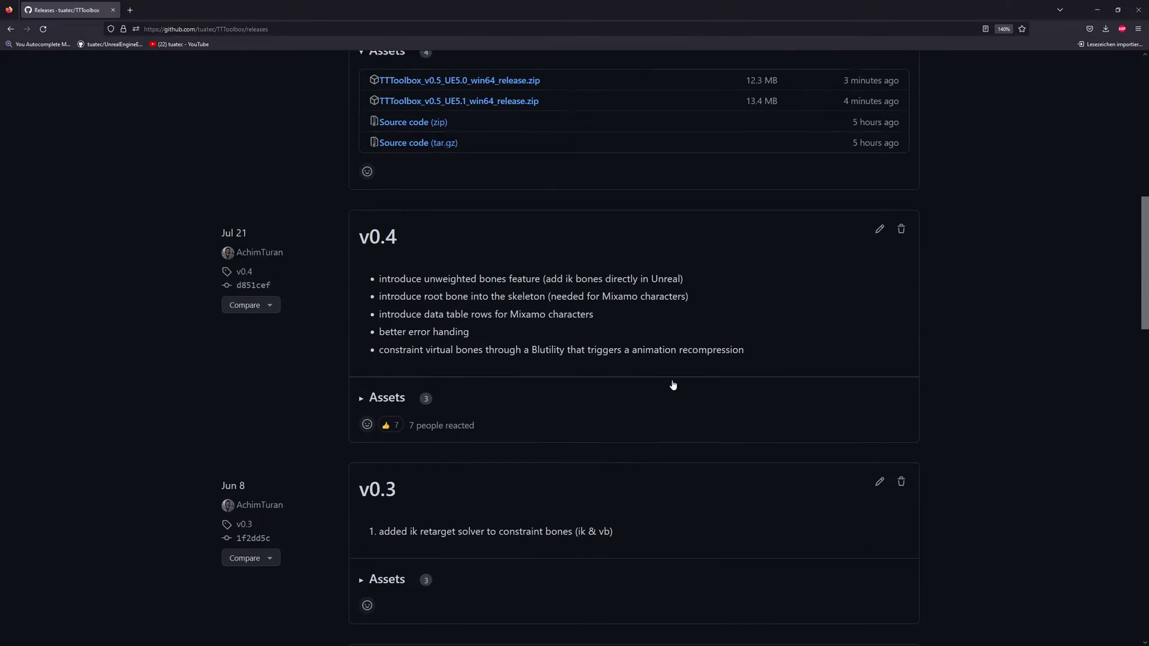
scroll(673, 384, up, 8)
scroll(673, 384, down, 2)
scroll(672, 384, up, 2)
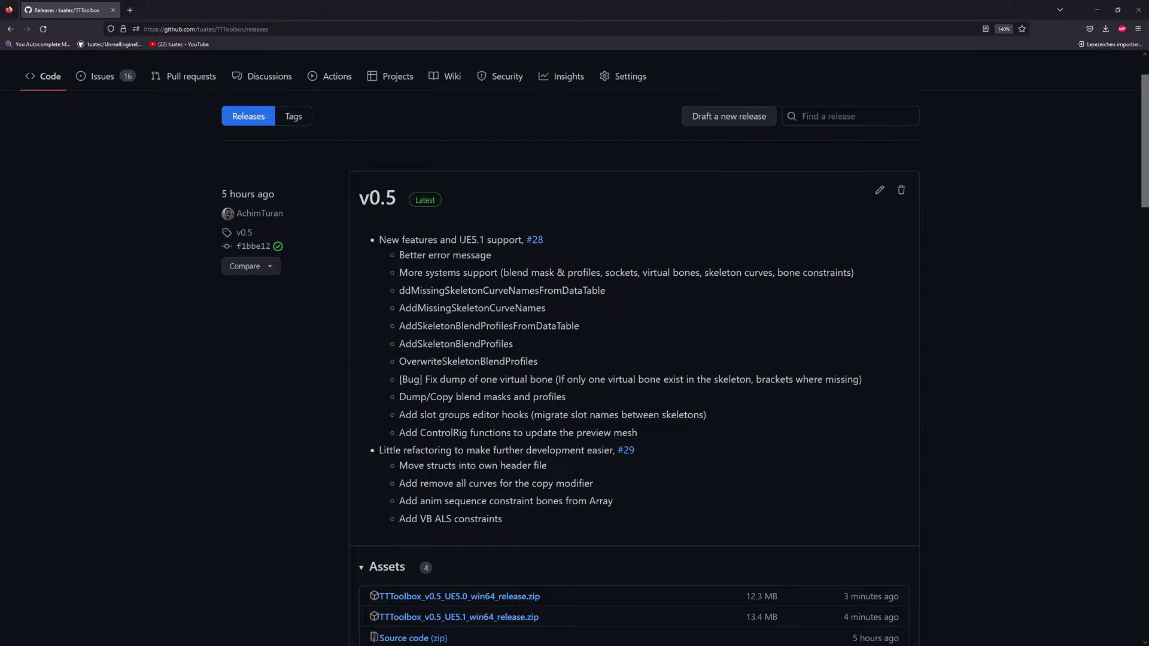
drag(459, 240, 484, 239)
scroll(547, 348, down, 1)
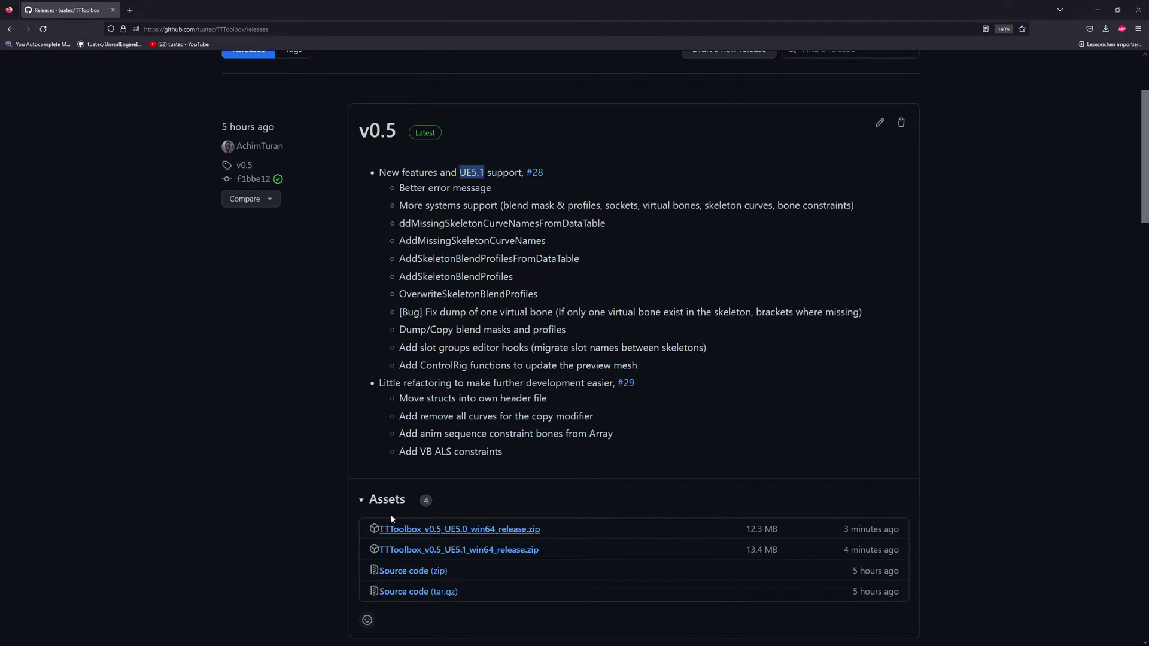
- Review the v0.5 assets, highlighting the source code, UE5.1 and UE5.0 win64 zip names
click(399, 509)
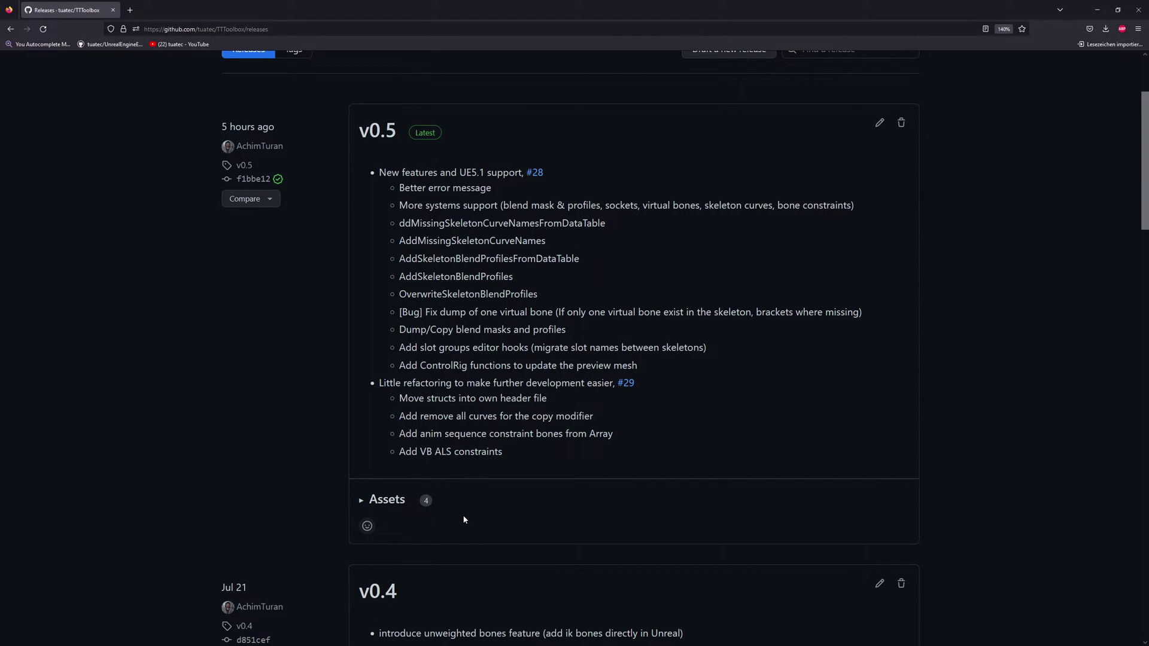
click(391, 506)
scroll(592, 463, down, 1)
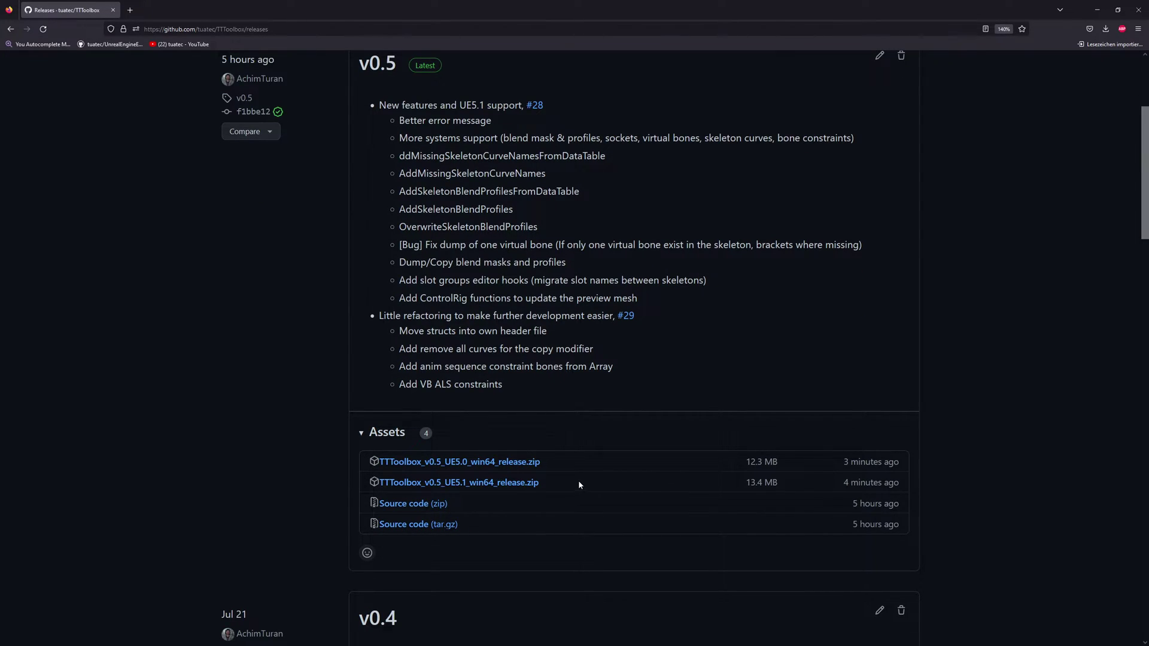
drag(525, 523, 387, 510)
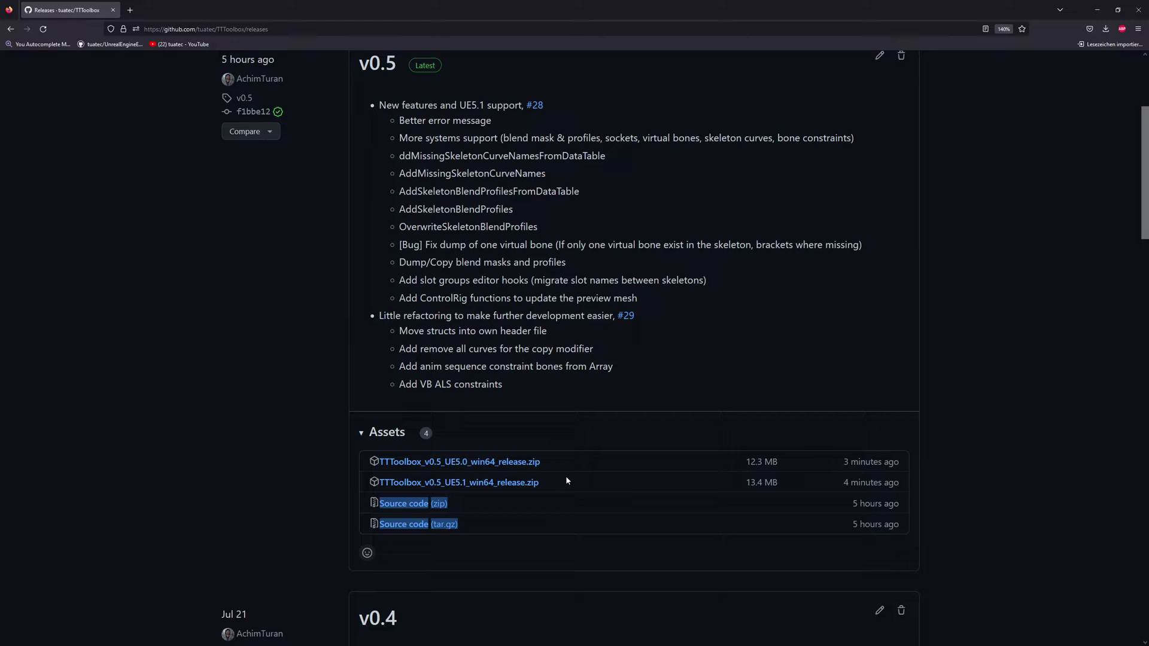
drag(540, 483, 395, 489)
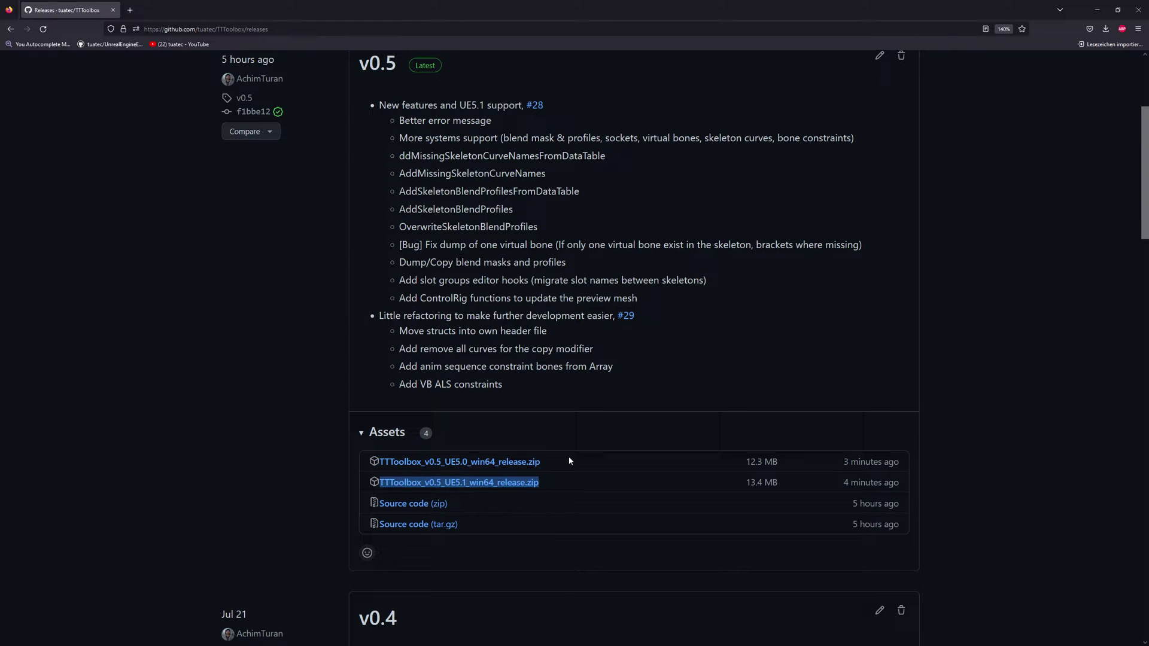
drag(555, 464, 390, 467)
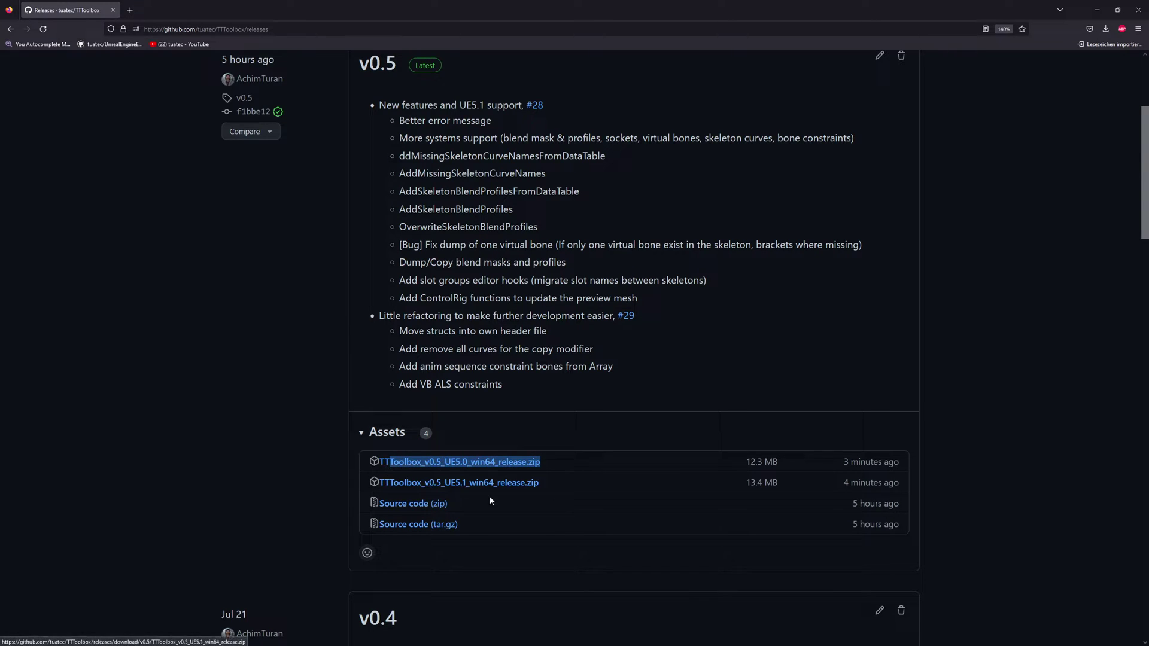
- Save TTToolbox_v0.5_UE5.1_win64_release.zip into the UE_5.1 Marketplace plugins folder and show it in Explorer
click(525, 482)
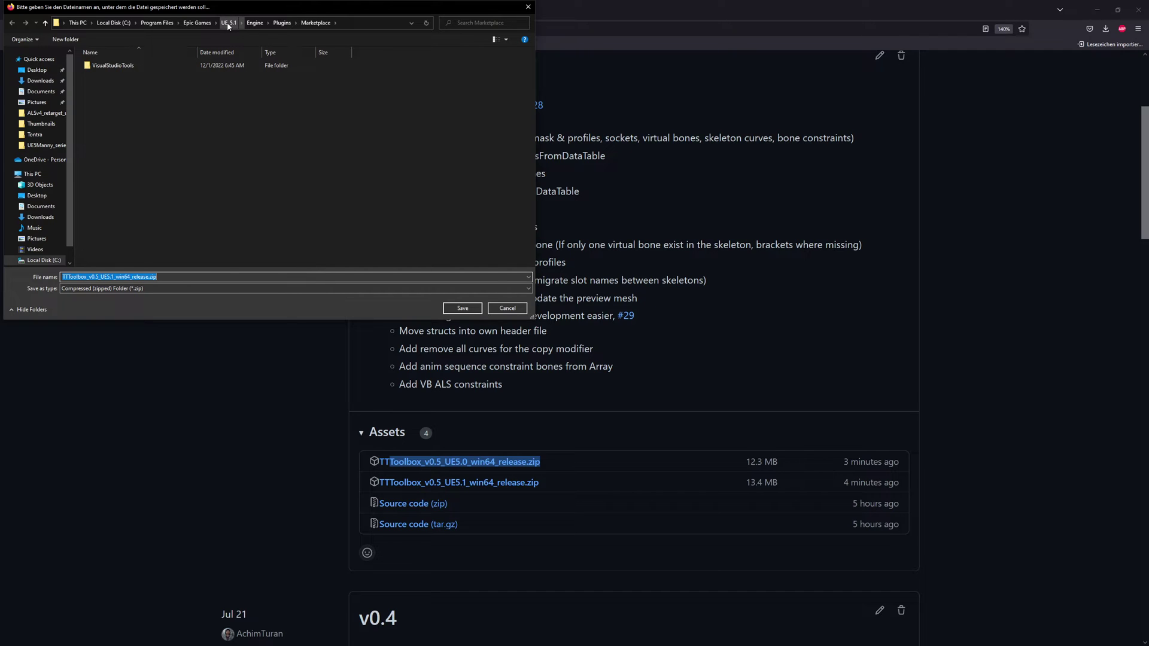
click(284, 22)
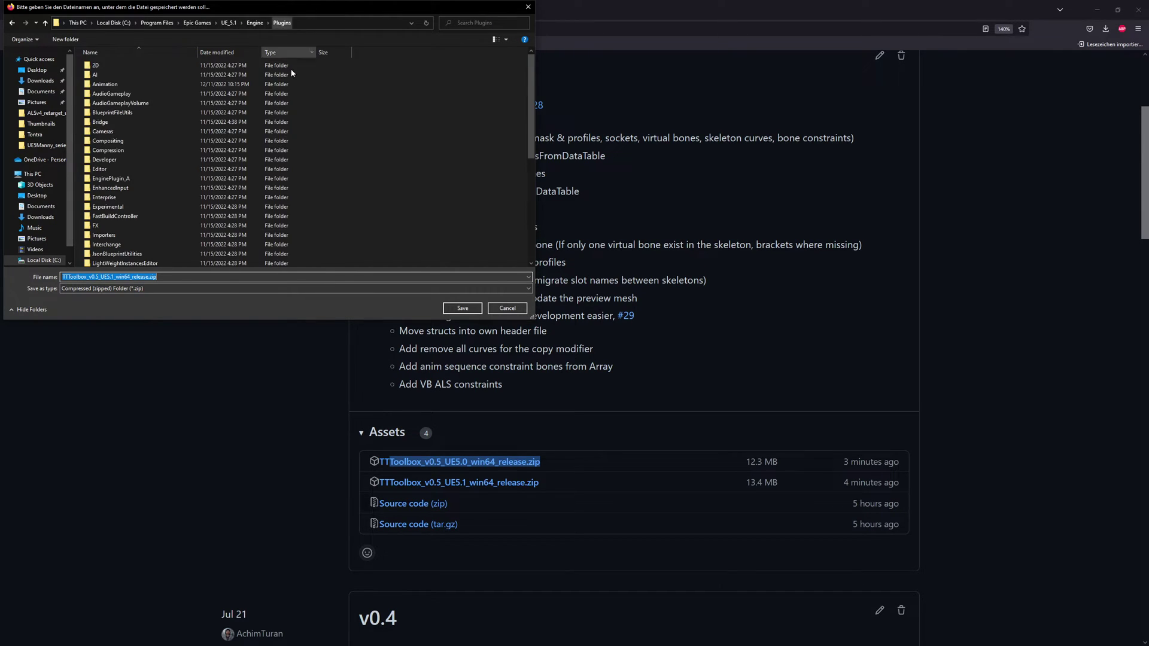
scroll(150, 168, up, 7)
click(150, 168)
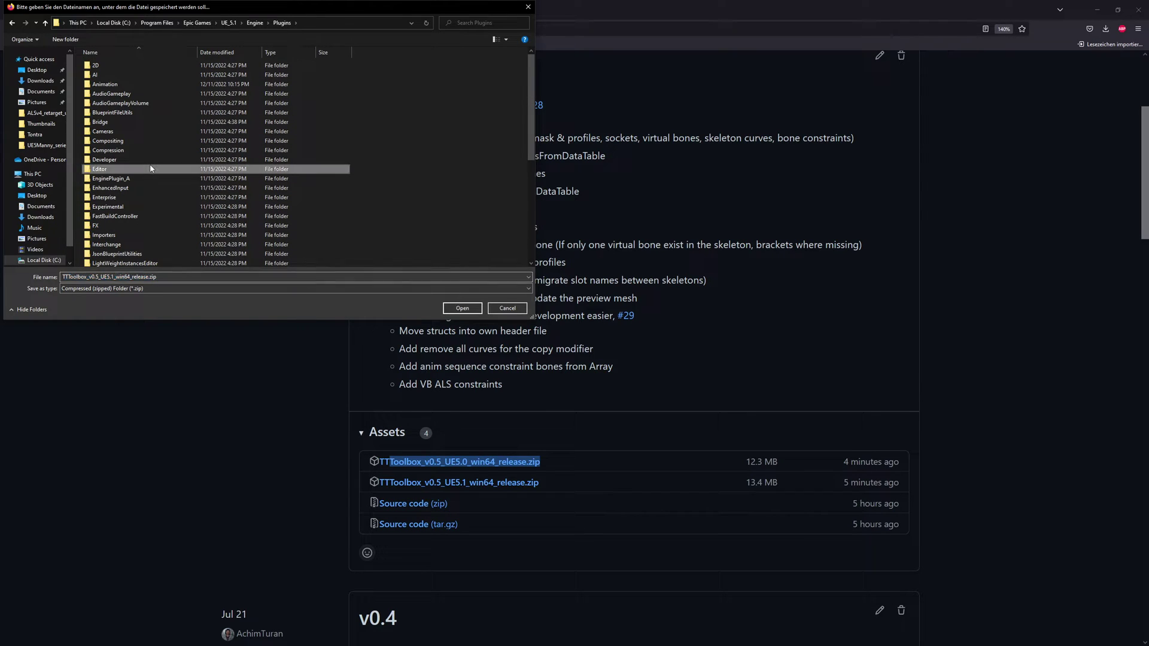
scroll(150, 168, down, 7)
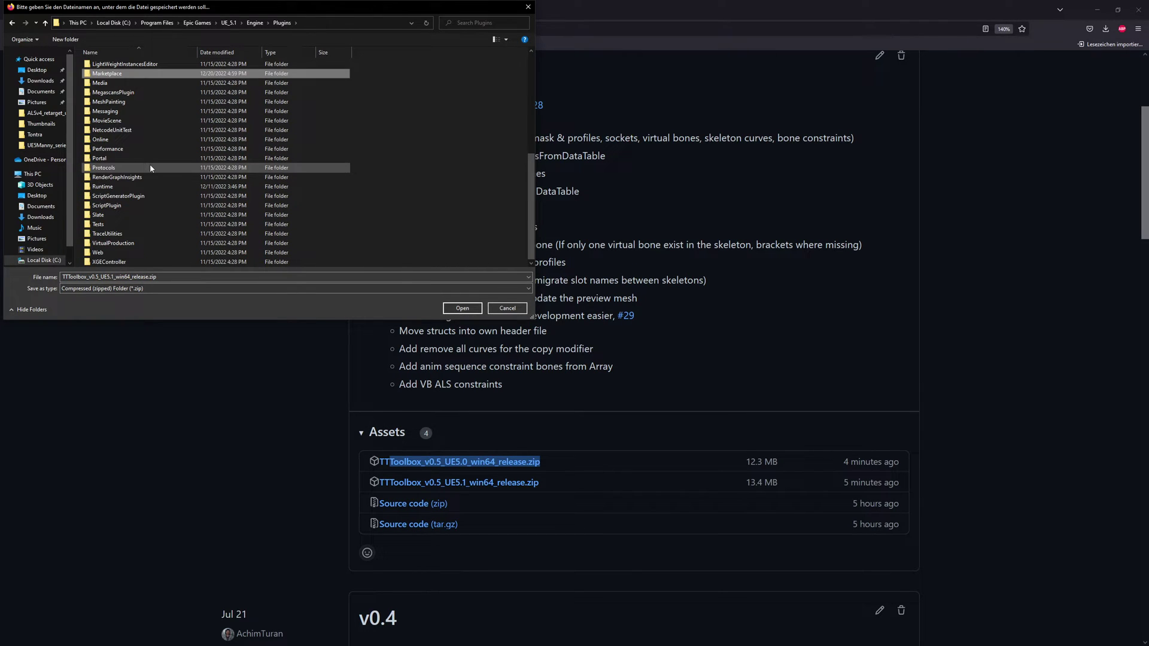
key(Return)
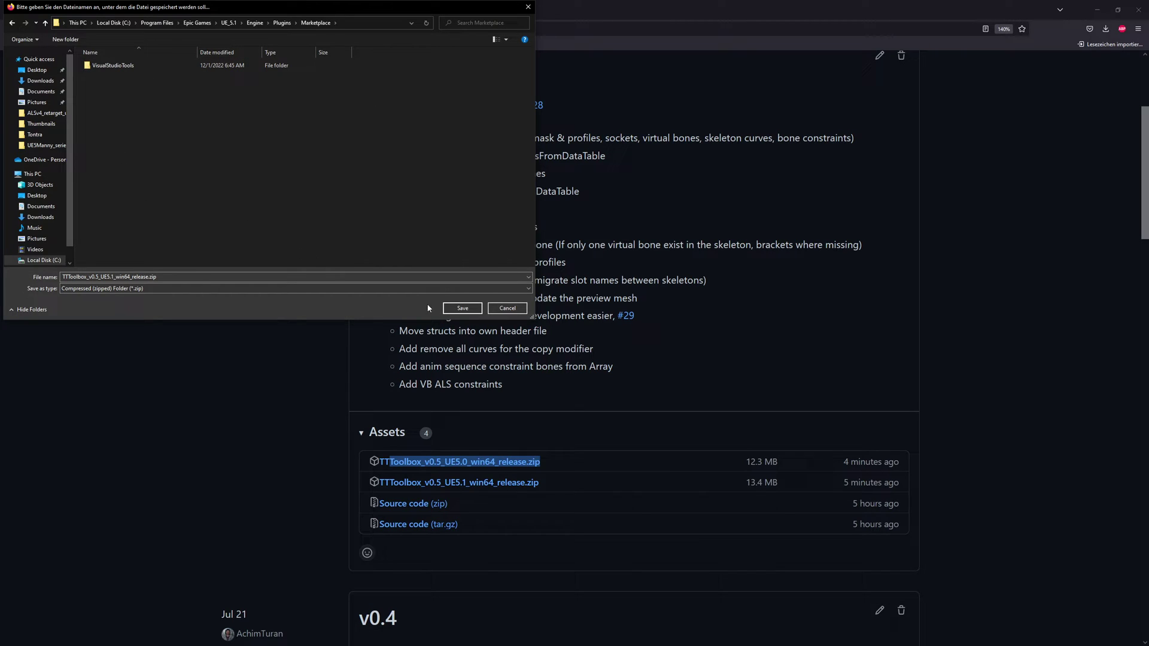
click(462, 308)
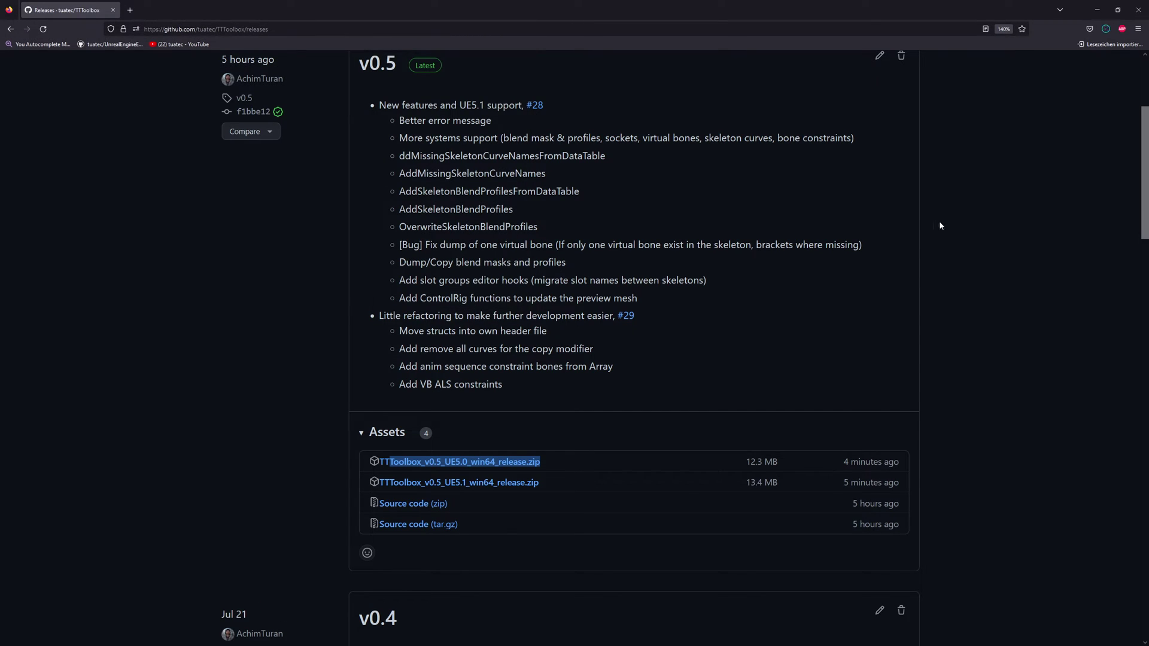
click(1104, 29)
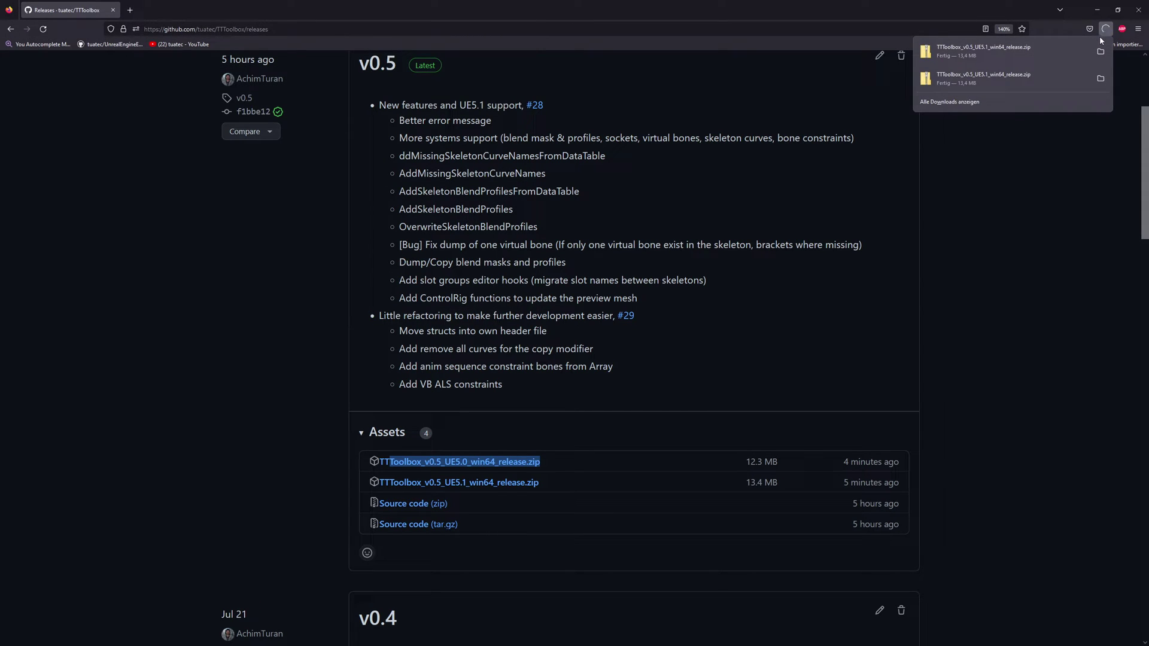
click(1099, 52)
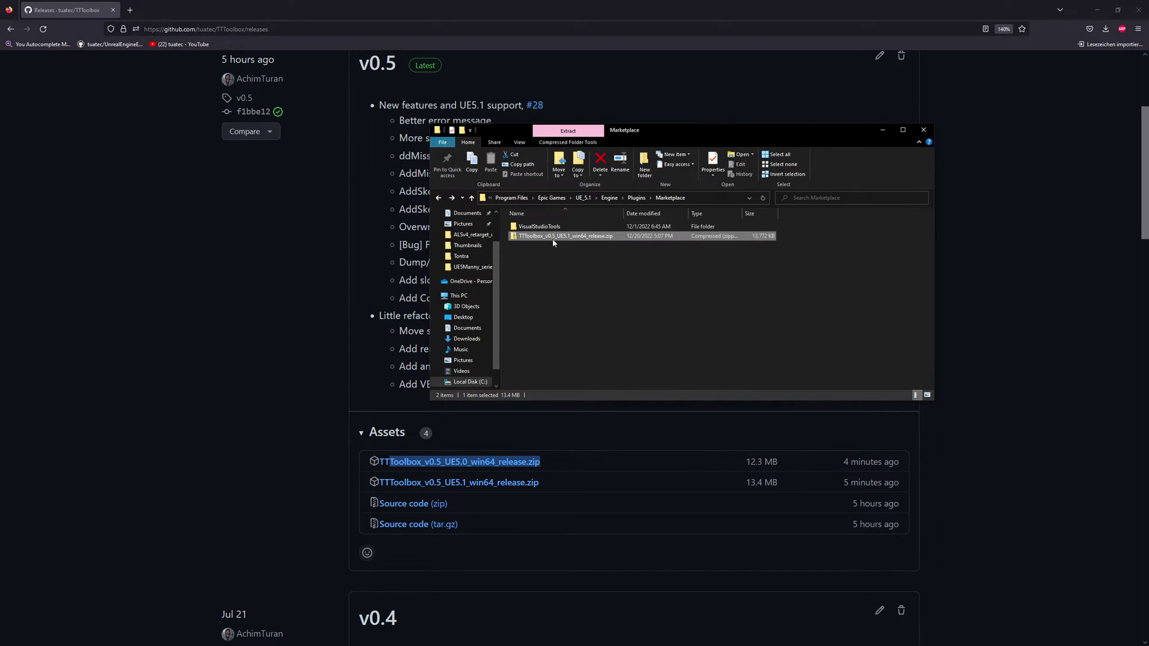
- Extract the zip with 7-Zip Extract Here, check its contents, and return to Marketplace
right_click(553, 239)
mouse_move(564, 290)
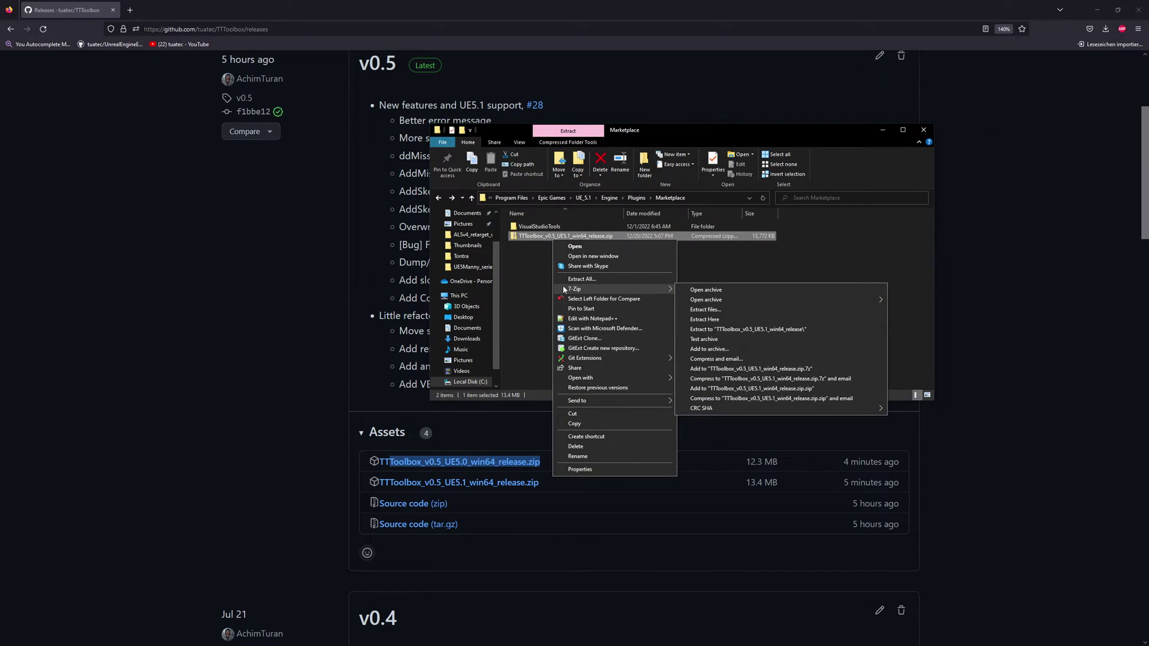
click(746, 320)
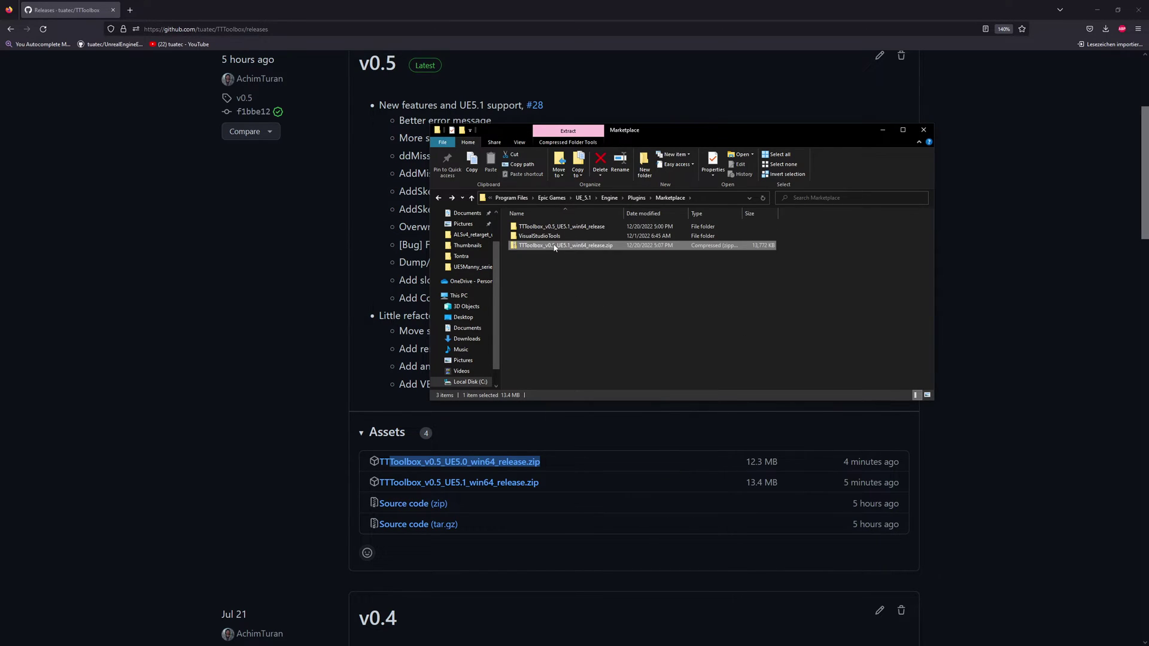
double_click(554, 245)
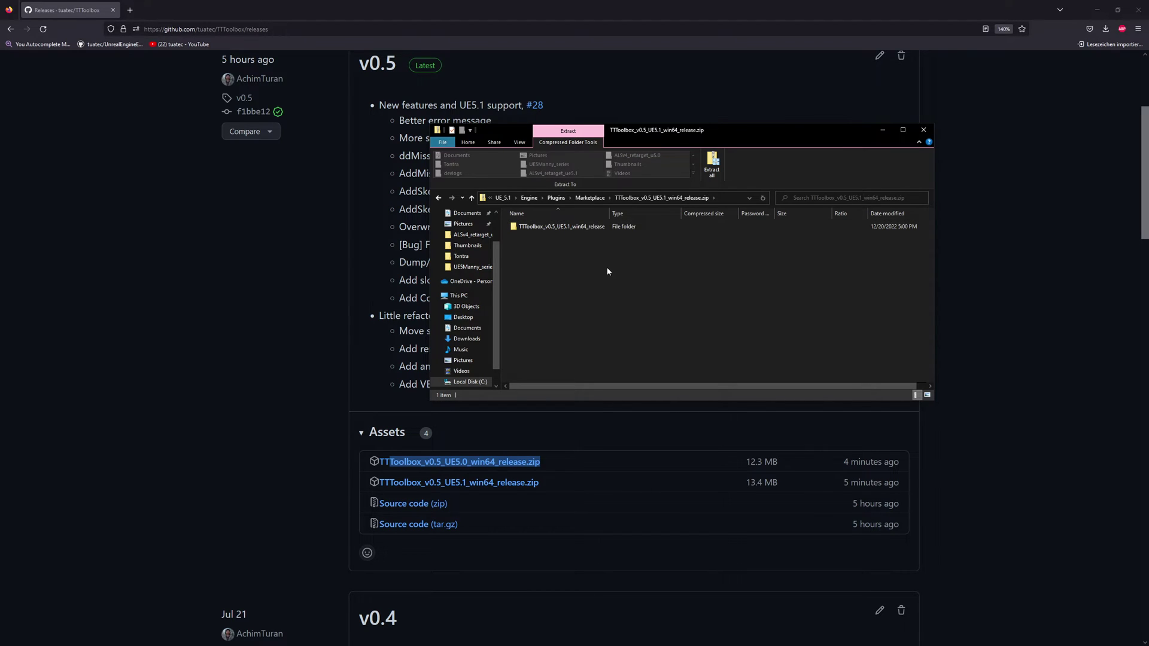
key(alt+Left)
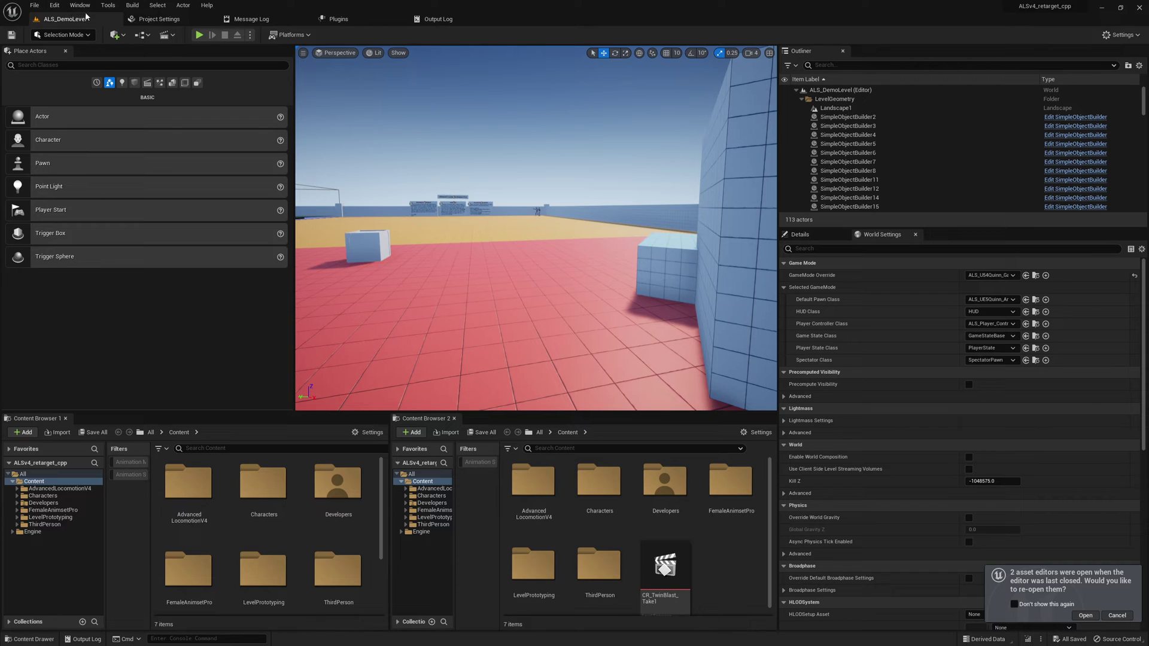
- Switch back to the Unreal Editor and open the Edit menu
click(55, 5)
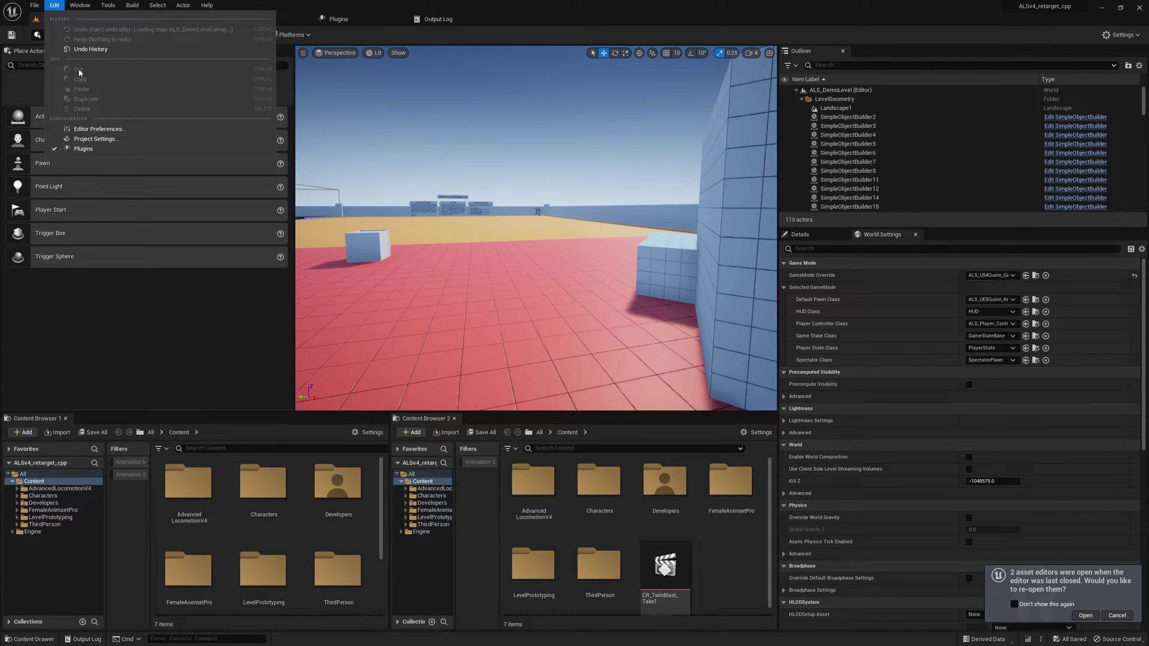
- Filter Plugins by 'ttt', toggle TTToolbox 0.5 off and on, then return to ALS_DemoLevel
click(90, 149)
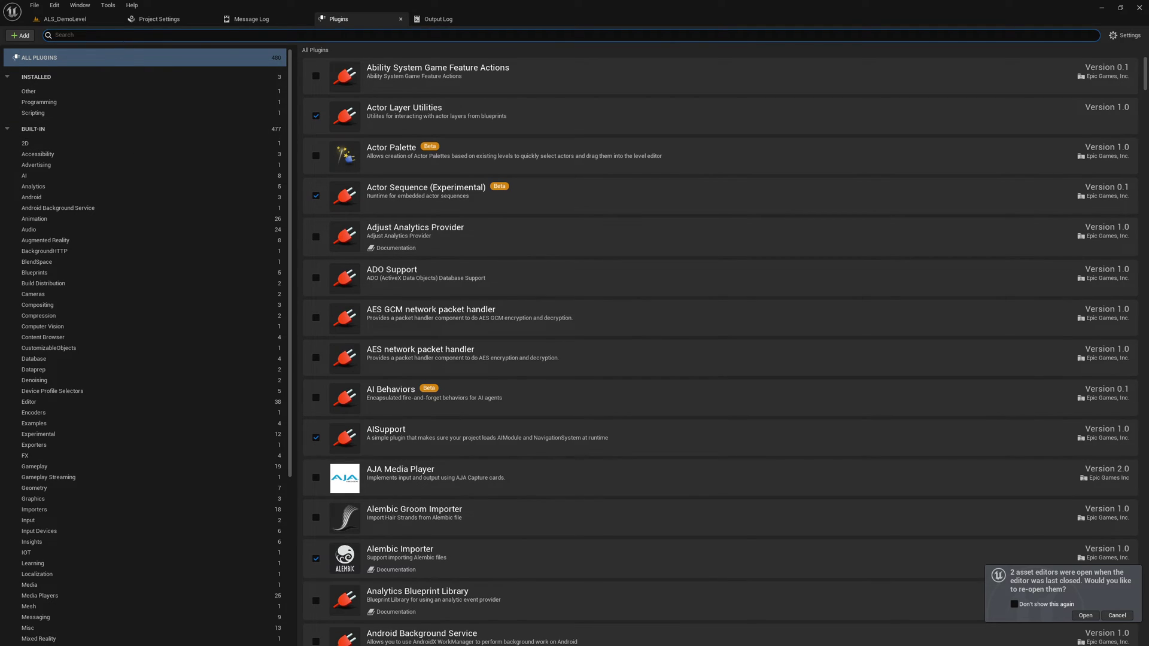
text(ttt)
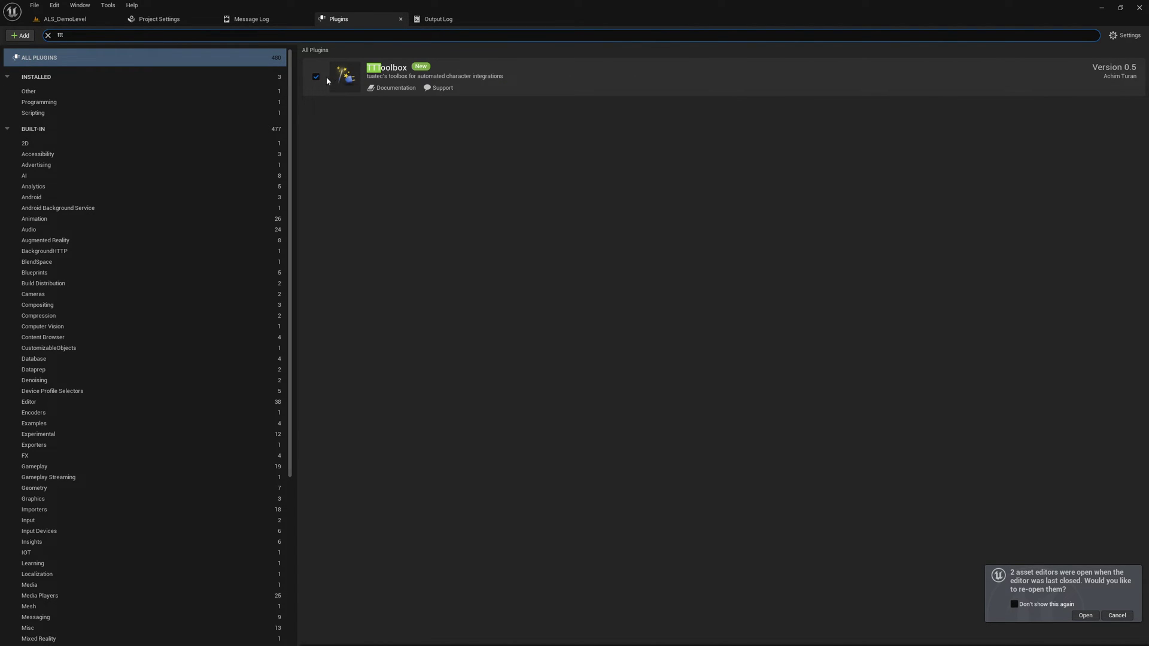
click(1114, 616)
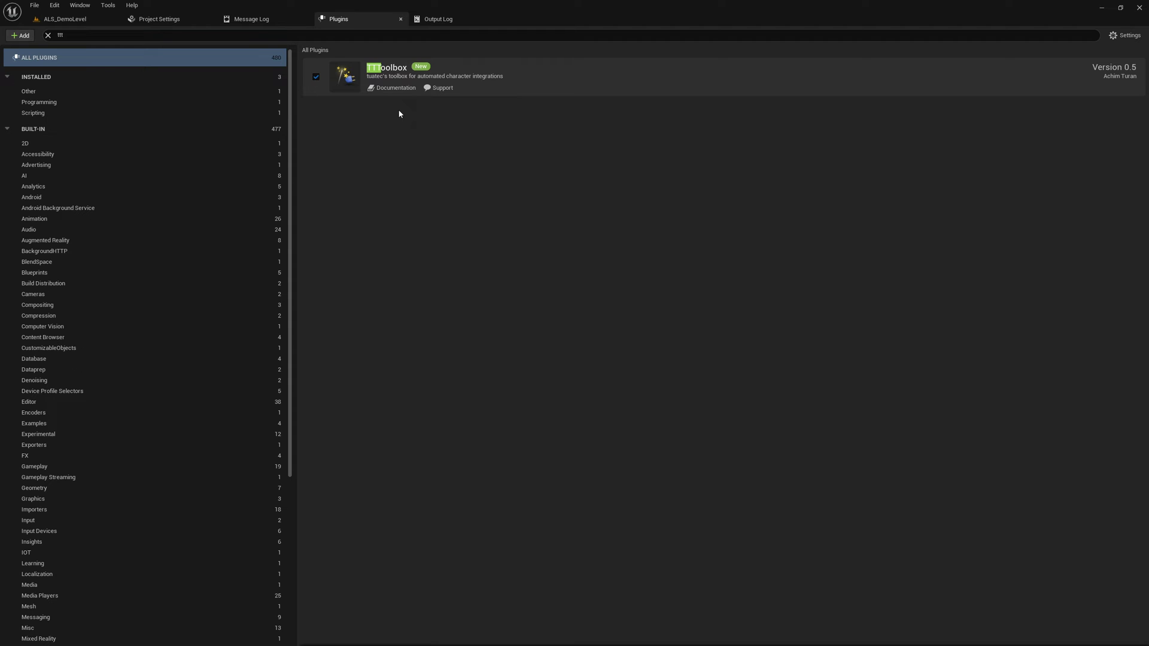
click(316, 78)
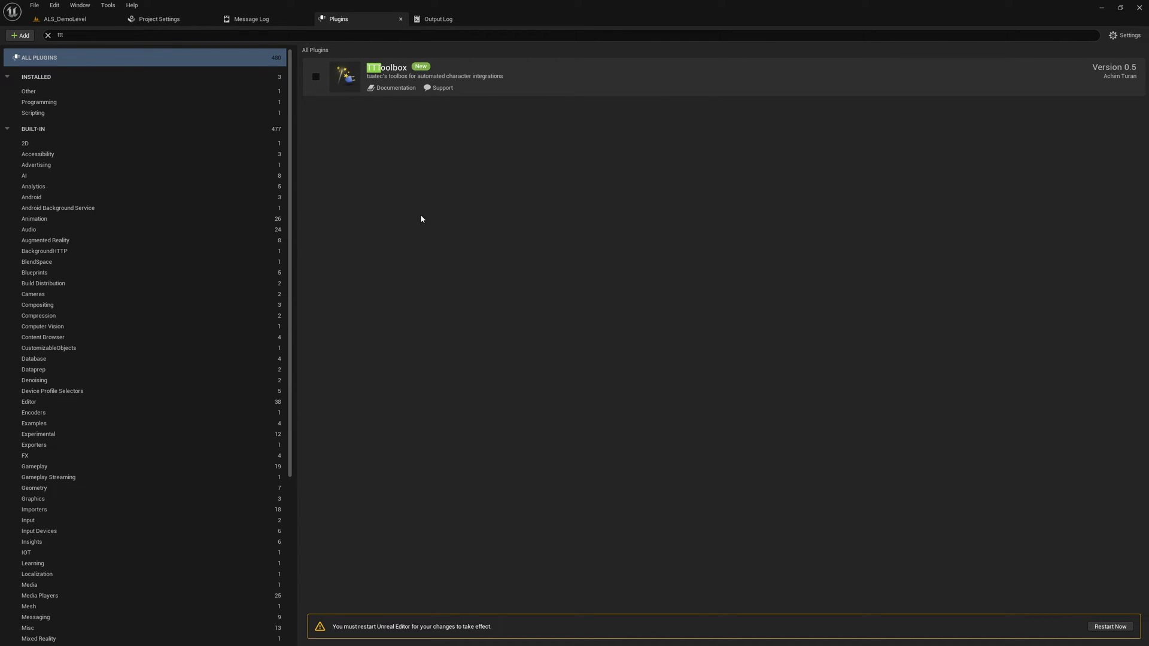
click(316, 78)
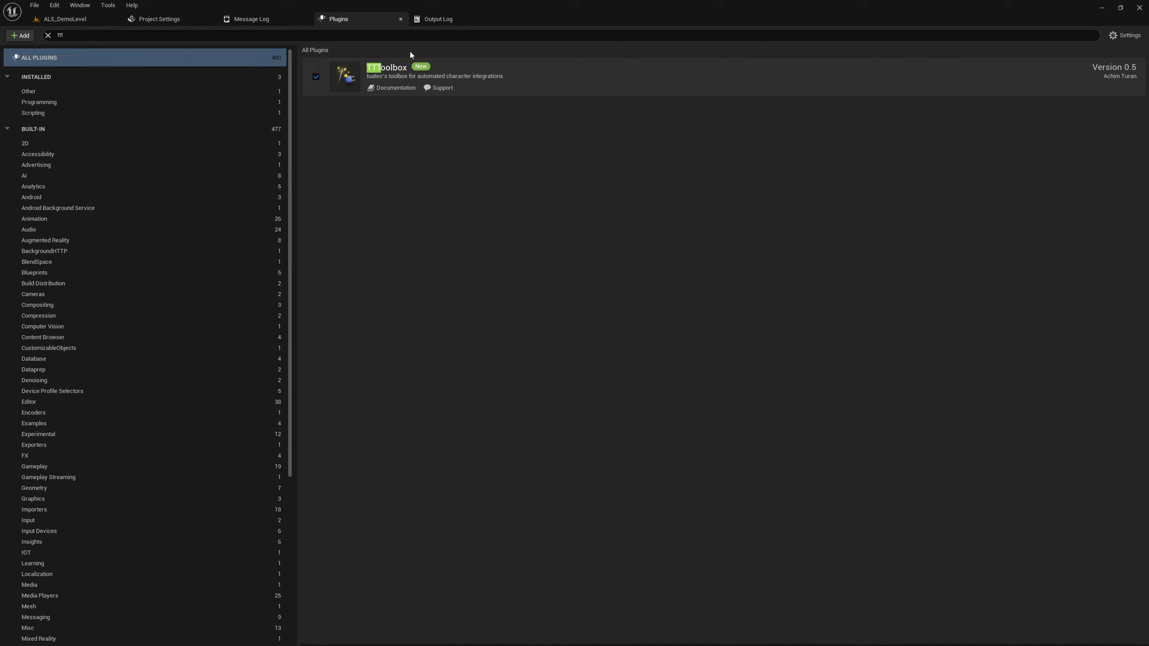
click(67, 19)
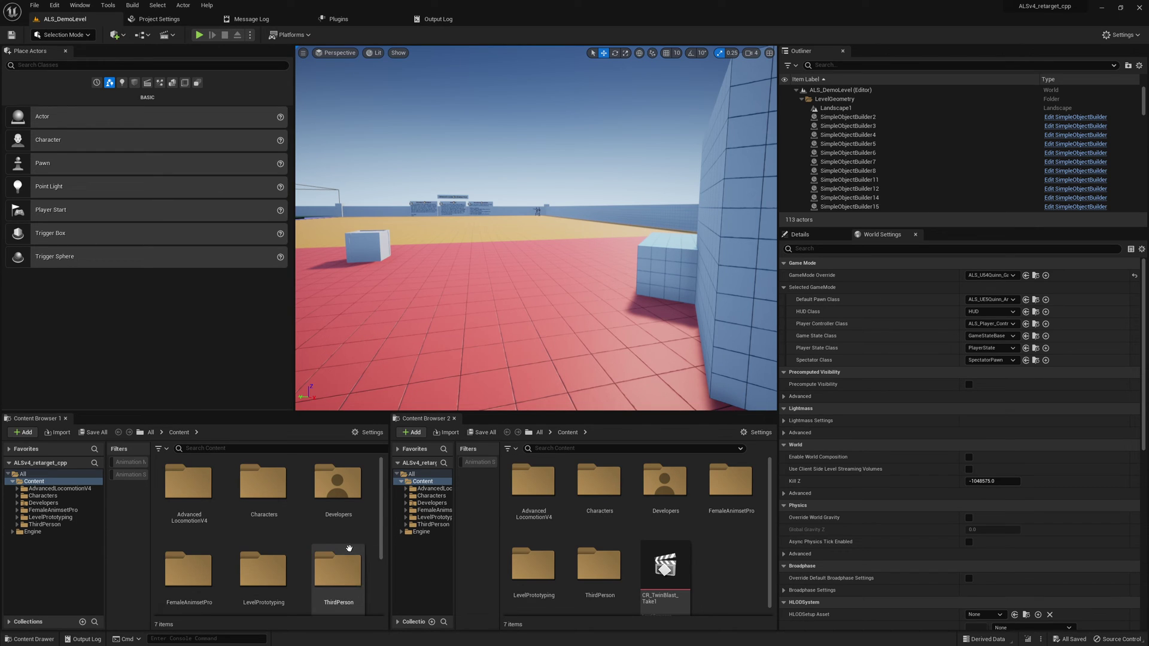
- In AdvancedLocomotionV4 > CharacterAssets > MannequinSkeleton, check ALS_Mannequin_Skeleton's Scripted Asset Actions > Character Tools
double_click(189, 482)
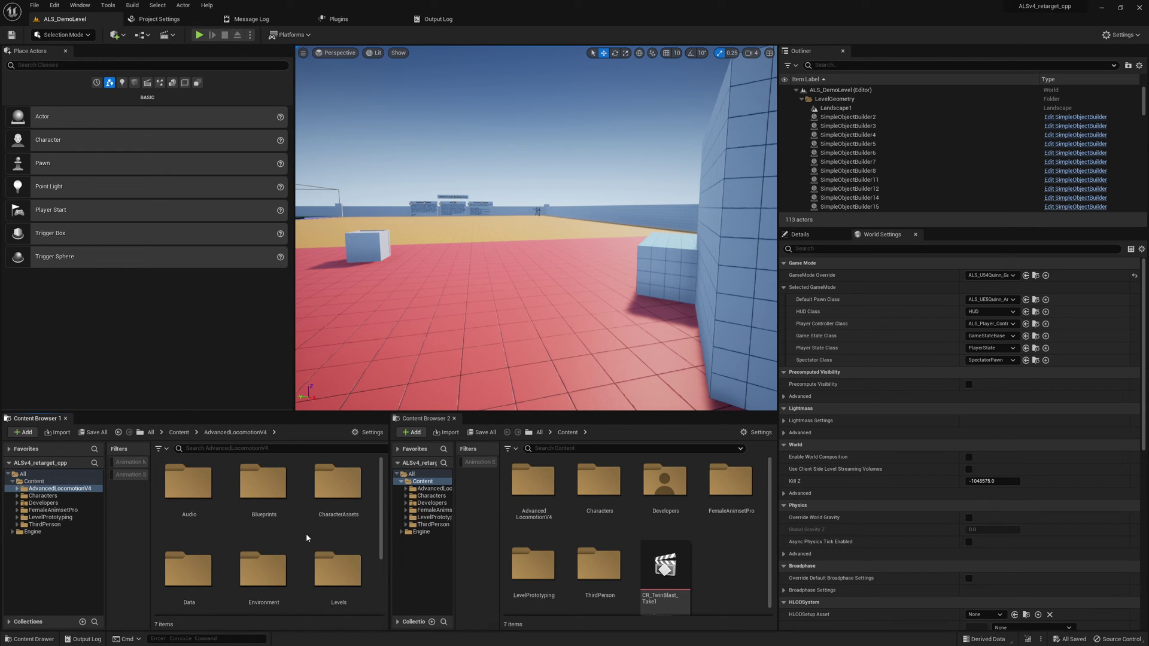
double_click(329, 500)
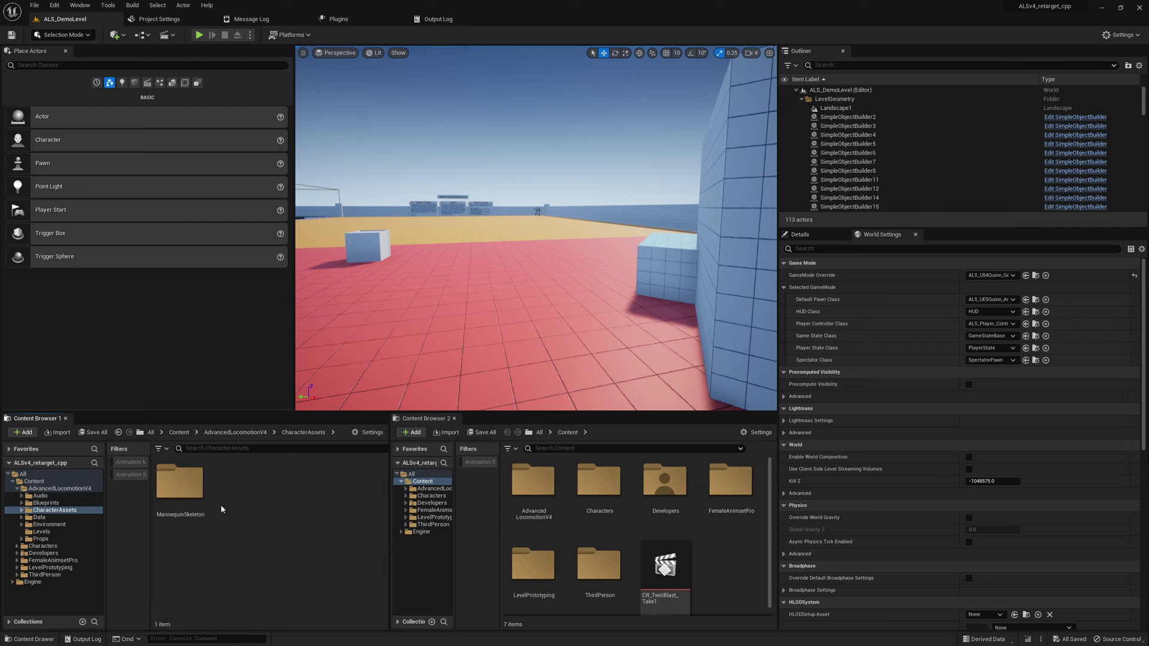
double_click(206, 494)
scroll(206, 494, down, 1)
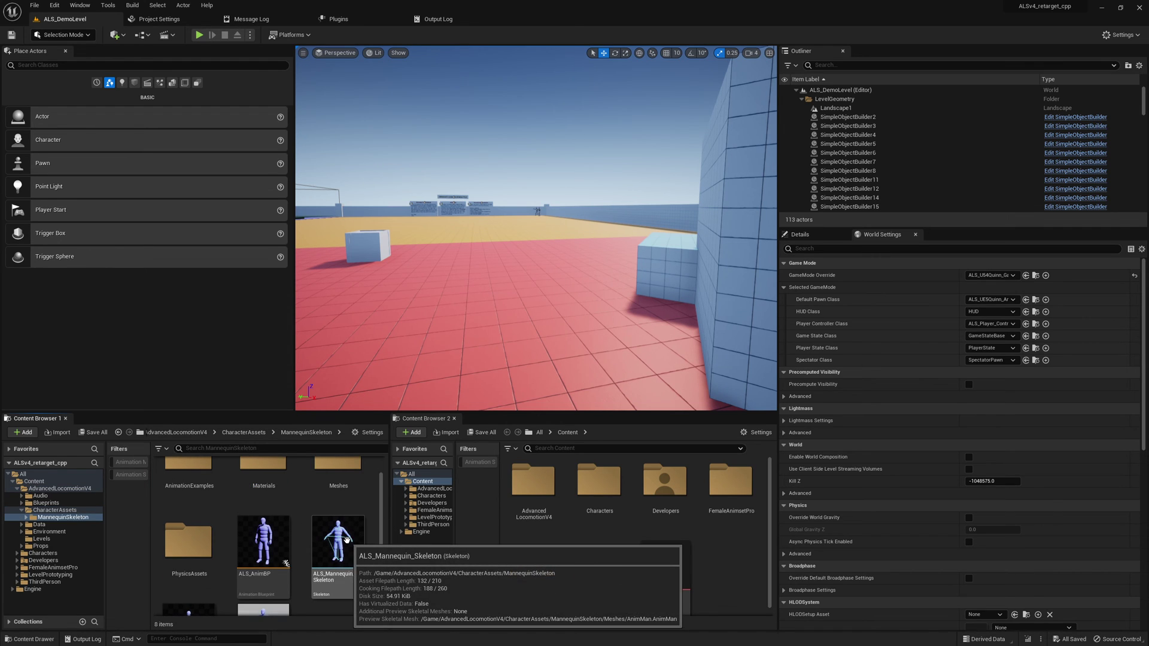
right_click(345, 539)
mouse_move(441, 407)
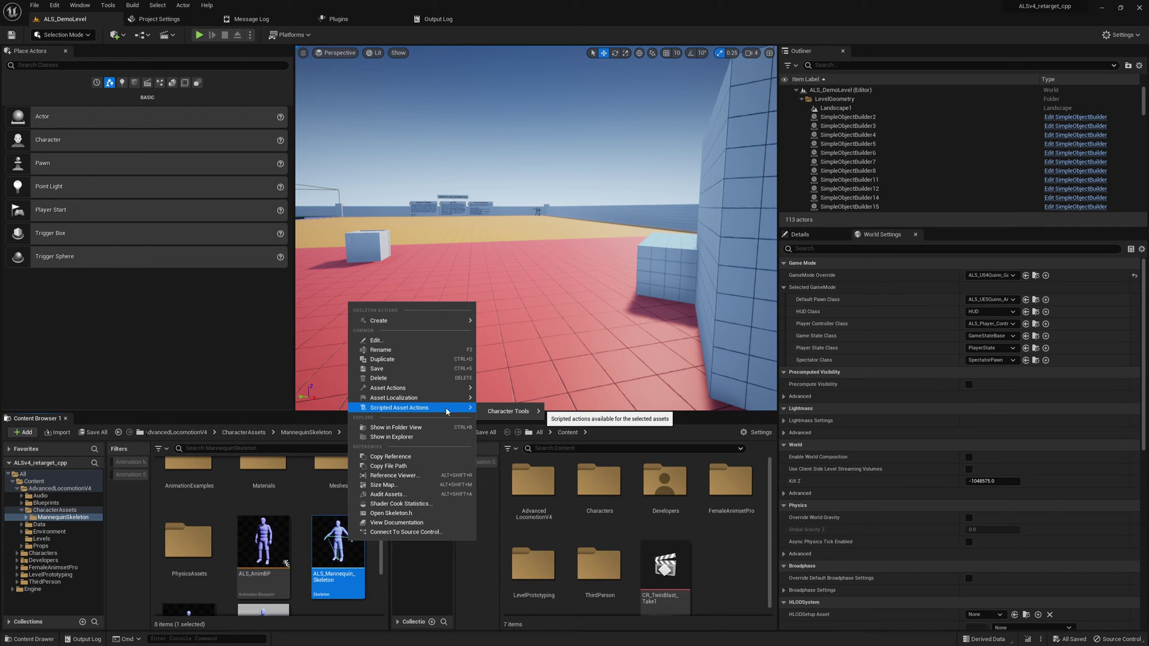
mouse_move(494, 412)
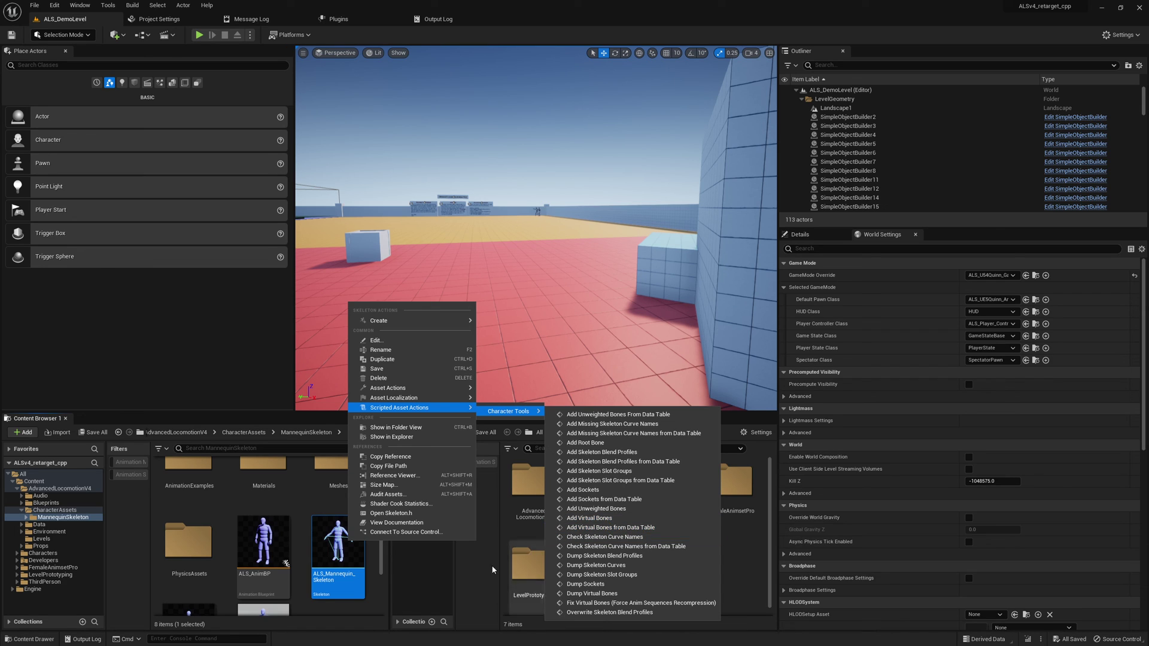
click(453, 580)
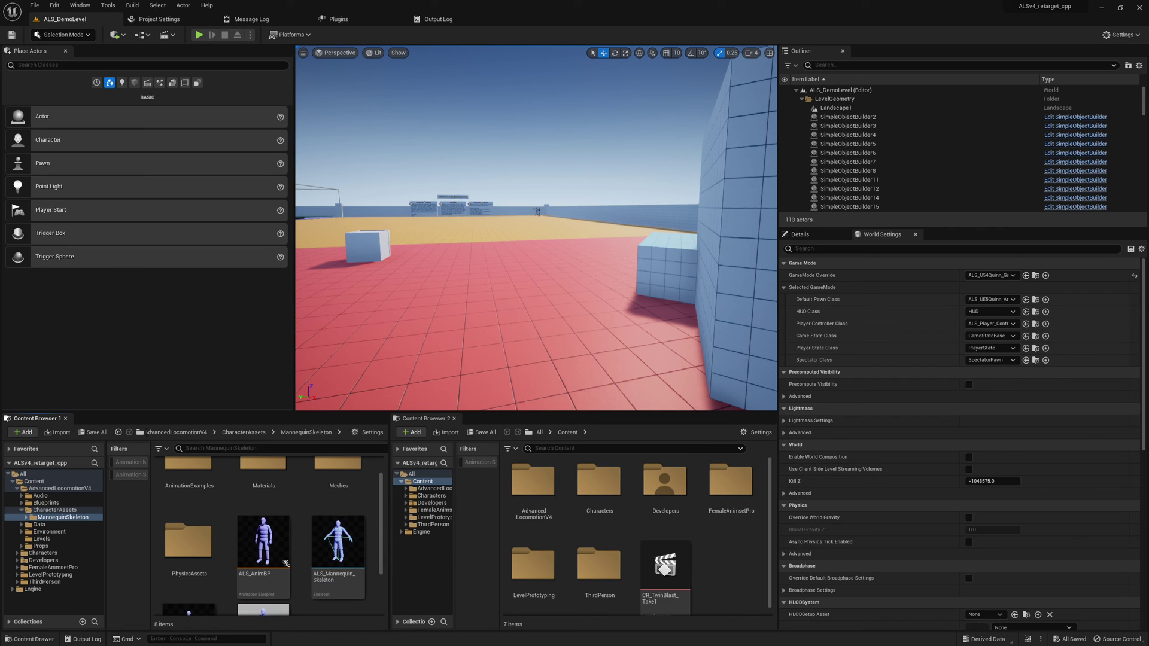